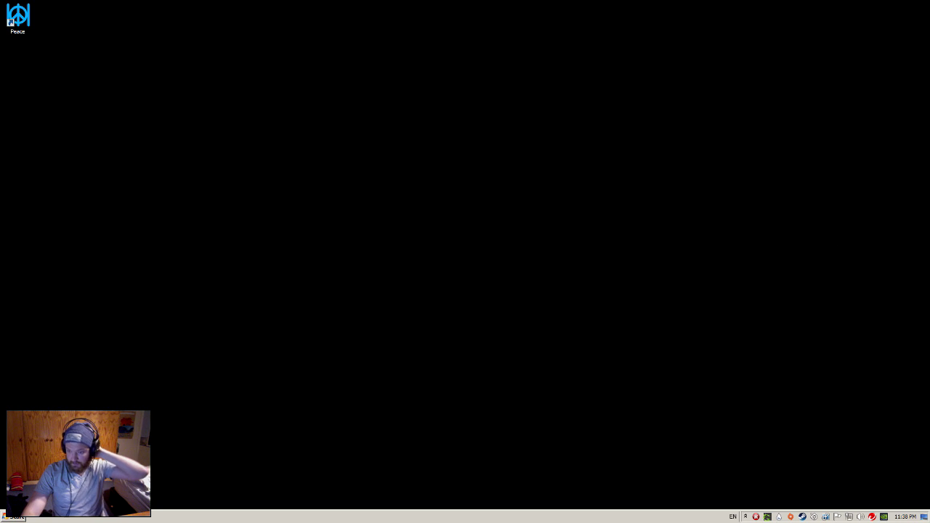
Bring the Chrome window with the SourceForge Equalizer APO page back to the front.
key(super+d)
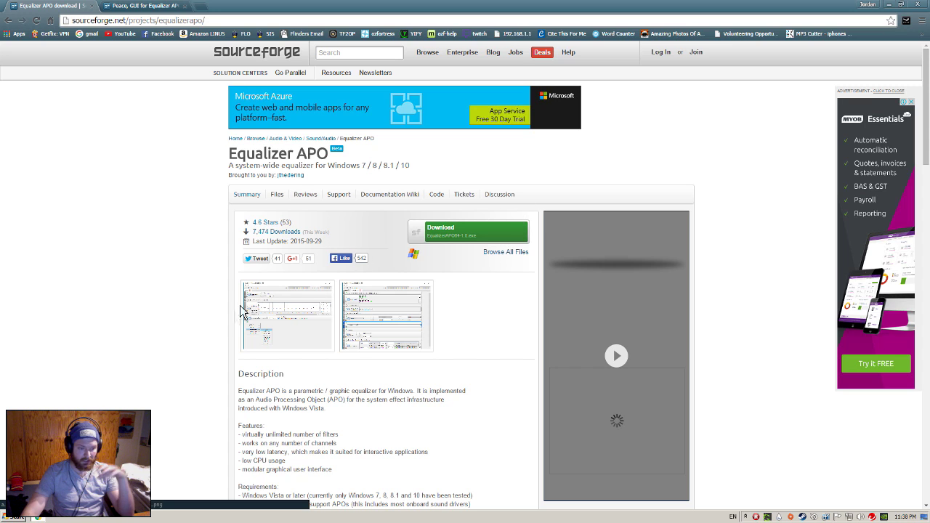
Download the Equalizer APO installer, then start the Peace GUI download from its SourceForge tab.
click(457, 234)
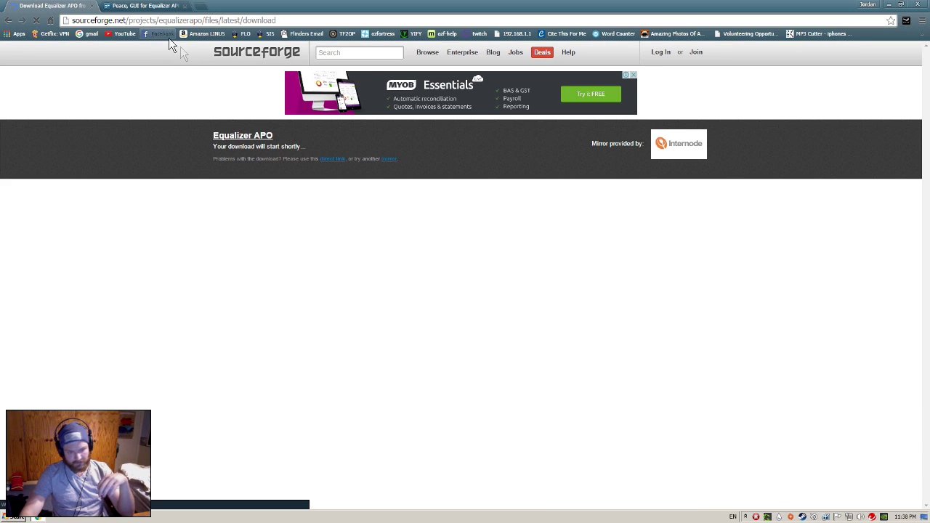
key(ctrl+Tab)
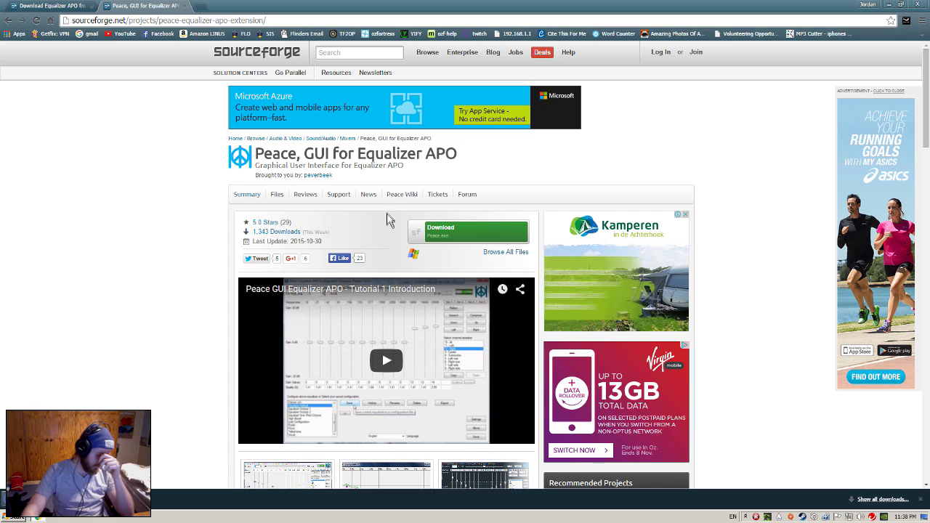
click(476, 239)
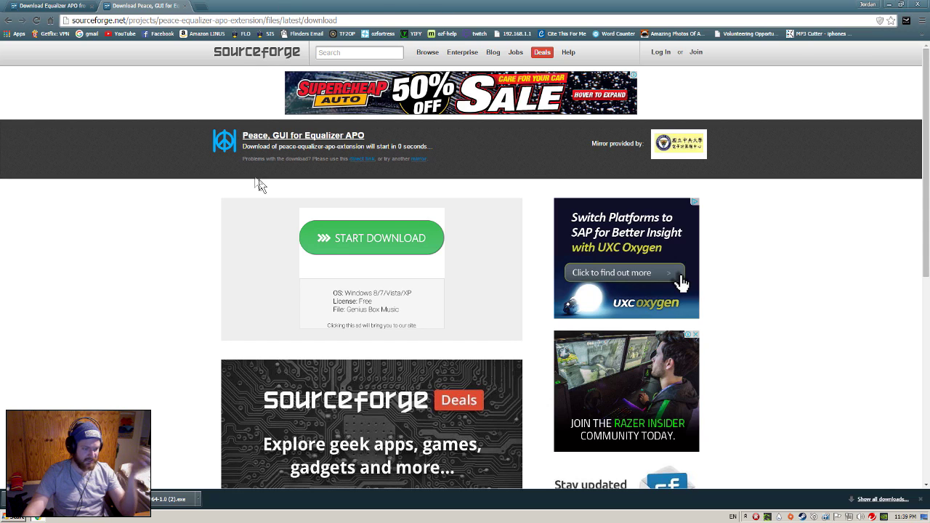
click(194, 500)
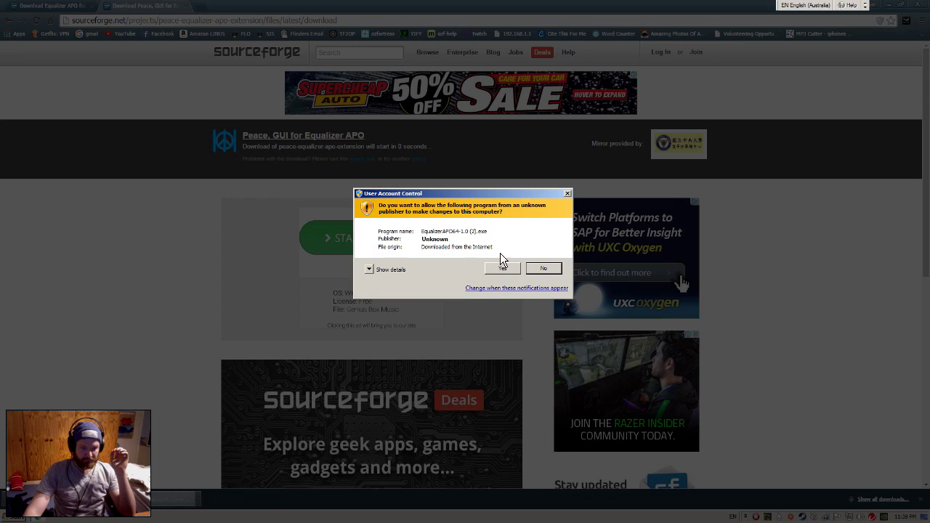
click(502, 268)
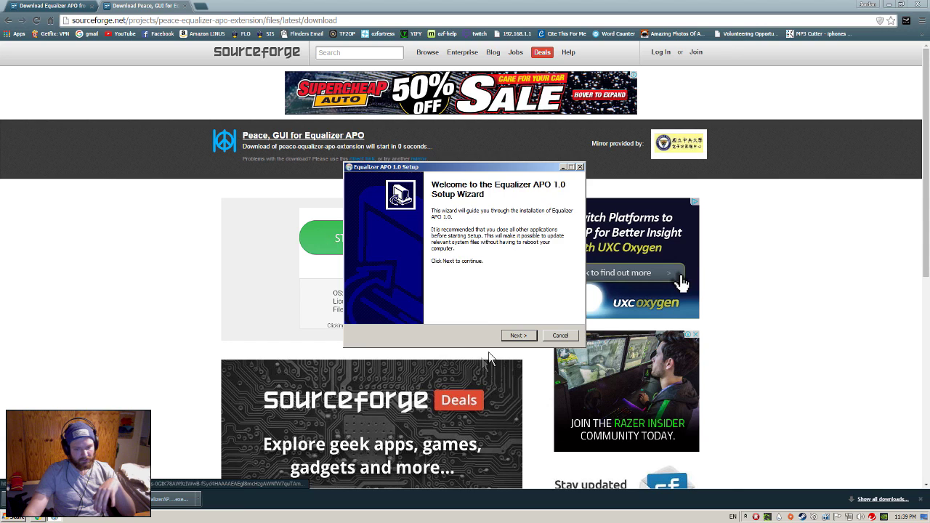
click(518, 335)
click(519, 335)
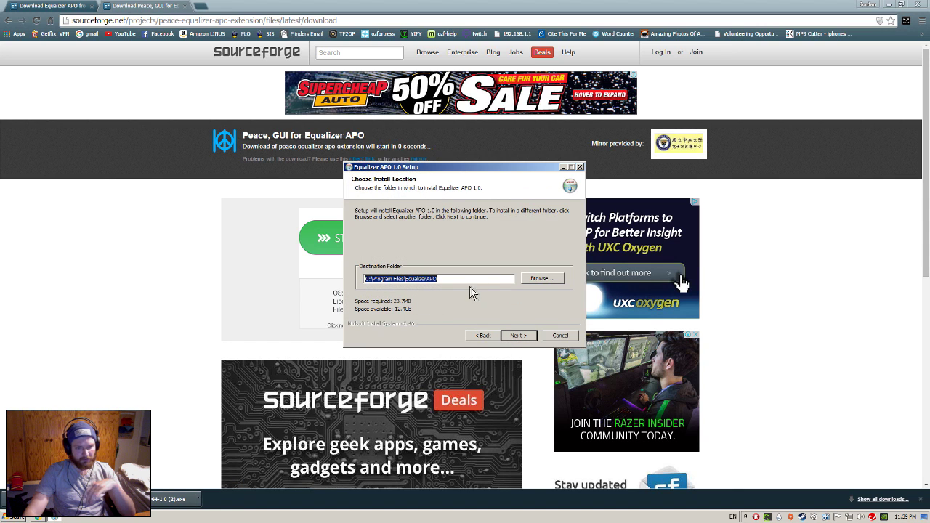
click(560, 335)
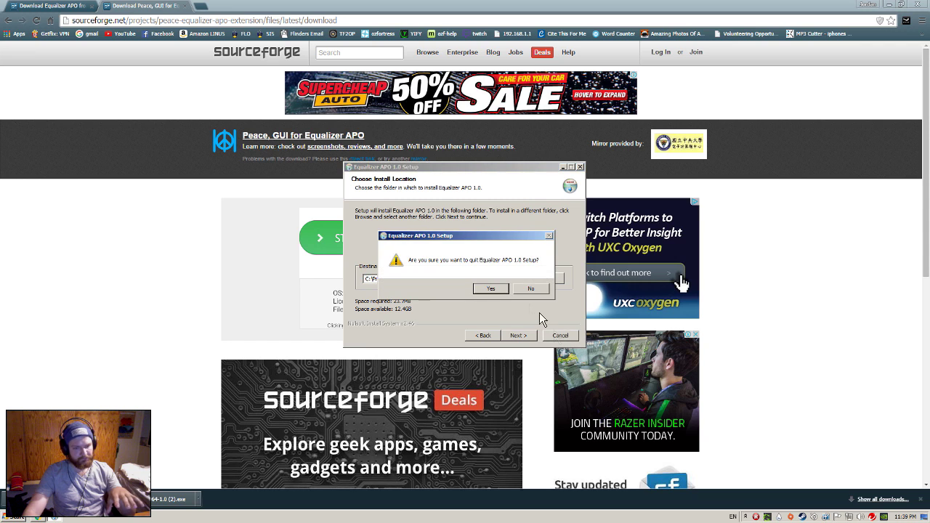
click(492, 288)
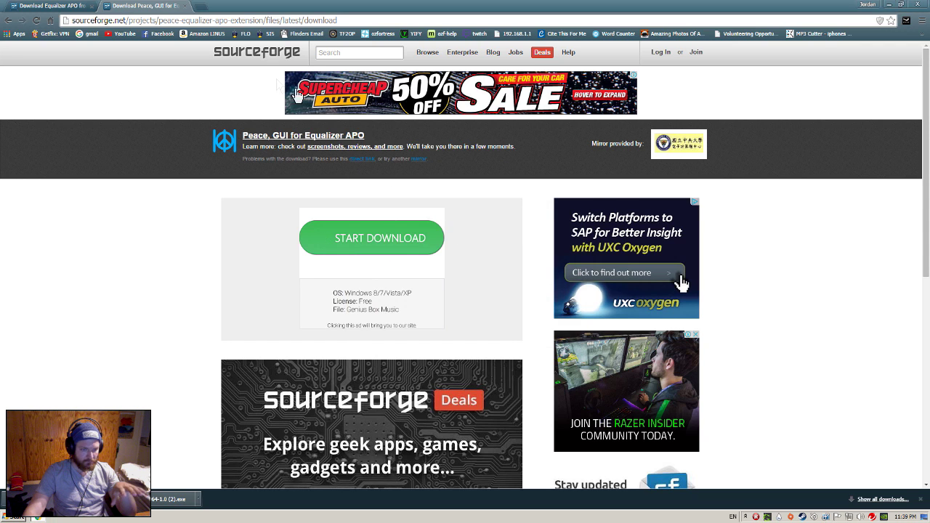
Open C:\Program Files\EqualizerAPO in Explorer with the browser window placed beside it.
drag(255, 6, 593, 43)
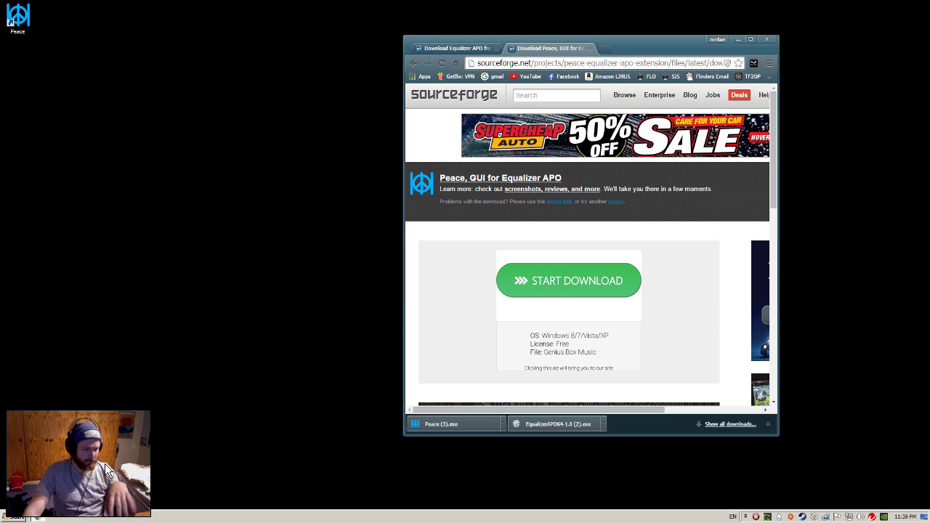
click(15, 517)
click(164, 304)
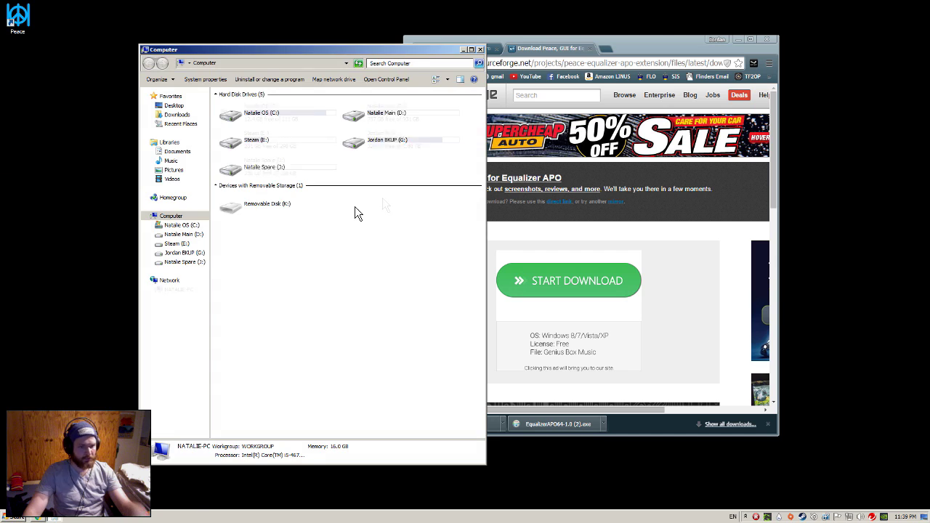
double_click(302, 113)
double_click(247, 133)
double_click(237, 183)
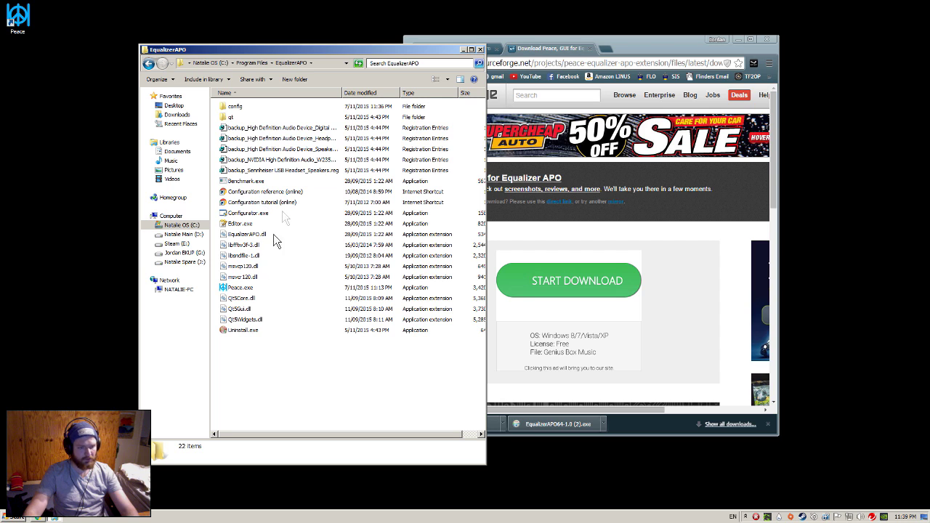
drag(630, 44, 724, 42)
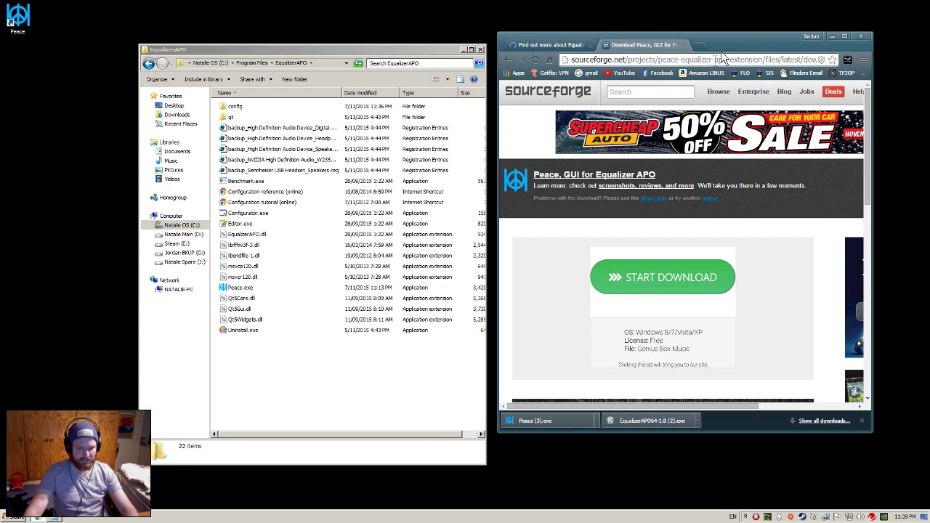
Remove the Peace.exe copy accidentally dropped into the EqualizerAPO folder instead of config.
mouse_move(551, 423)
mouse_down()
mouse_move(311, 370)
mouse_move(295, 293)
mouse_move(554, 421)
mouse_up()
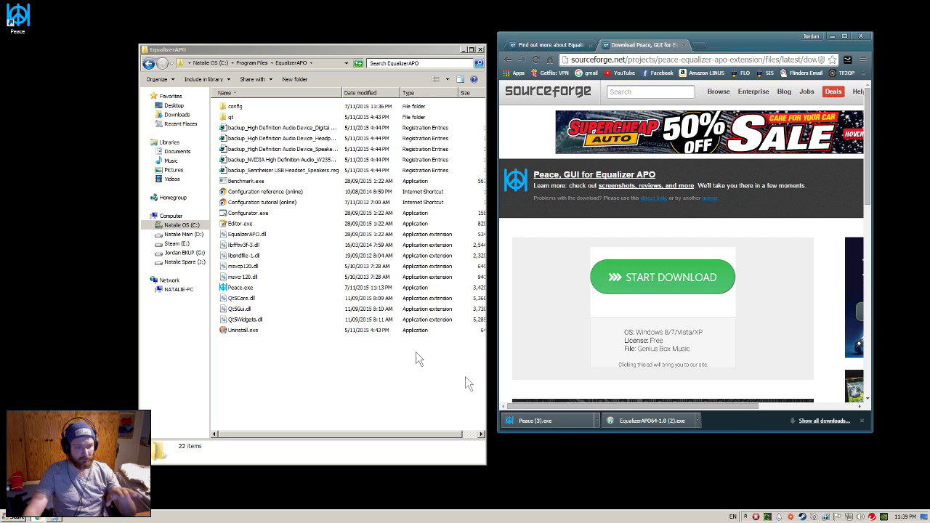
double_click(244, 108)
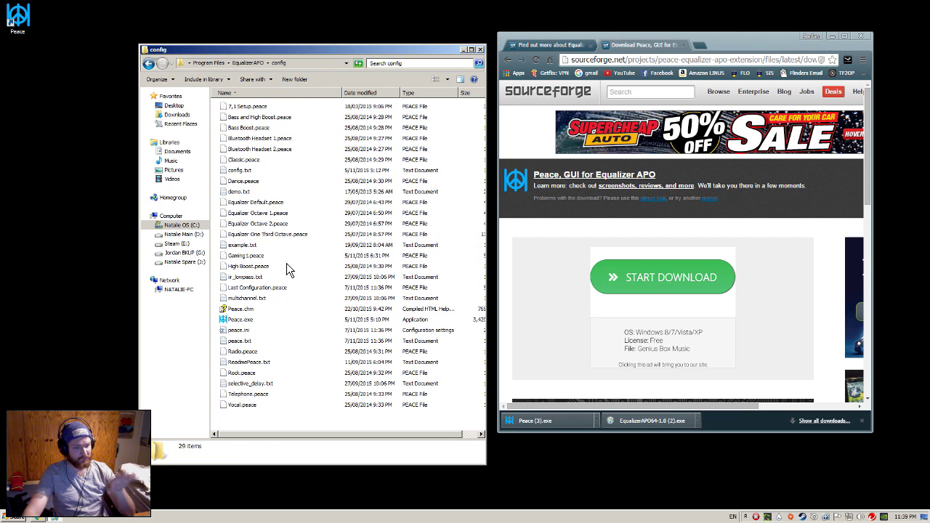
click(149, 63)
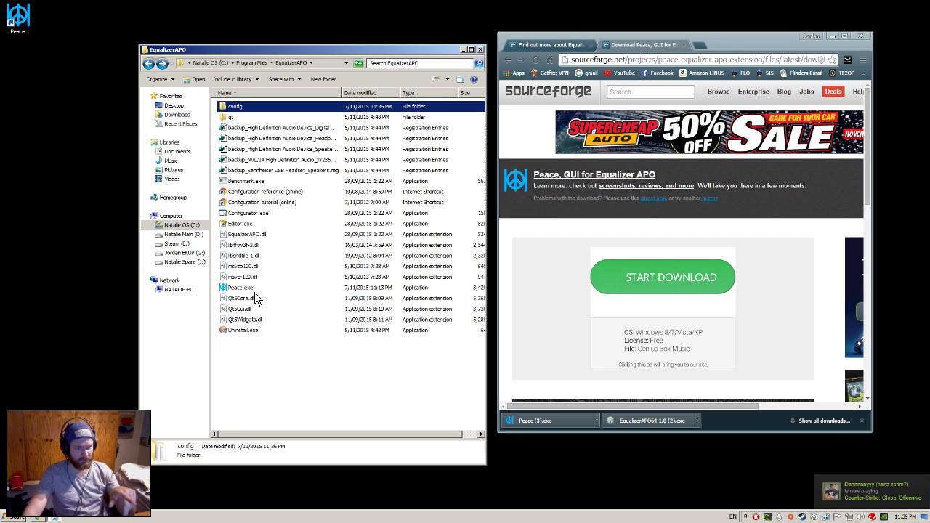
right_click(254, 292)
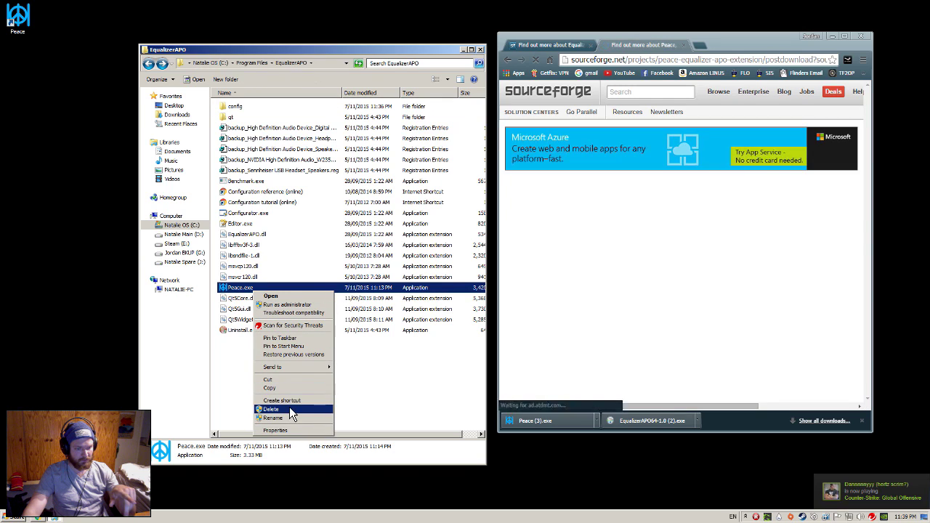
click(290, 410)
click(509, 275)
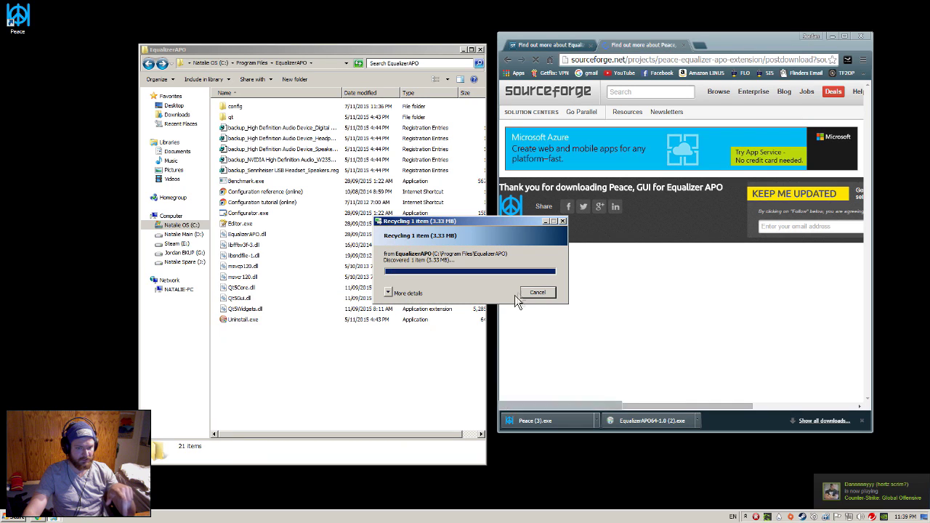
Copy Peace.exe into the EqualizerAPO config folder, close Chrome, and launch Peace.exe.
double_click(241, 109)
drag(498, 425, 556, 427)
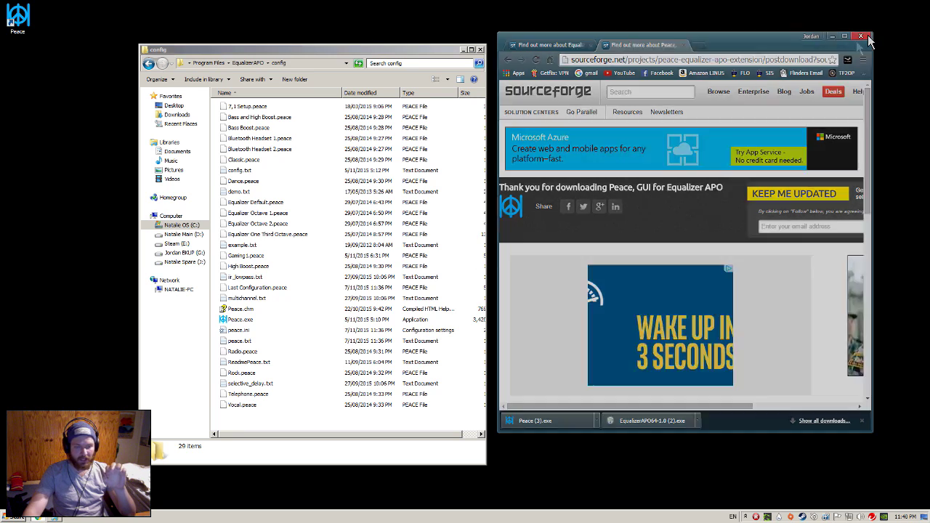
click(862, 37)
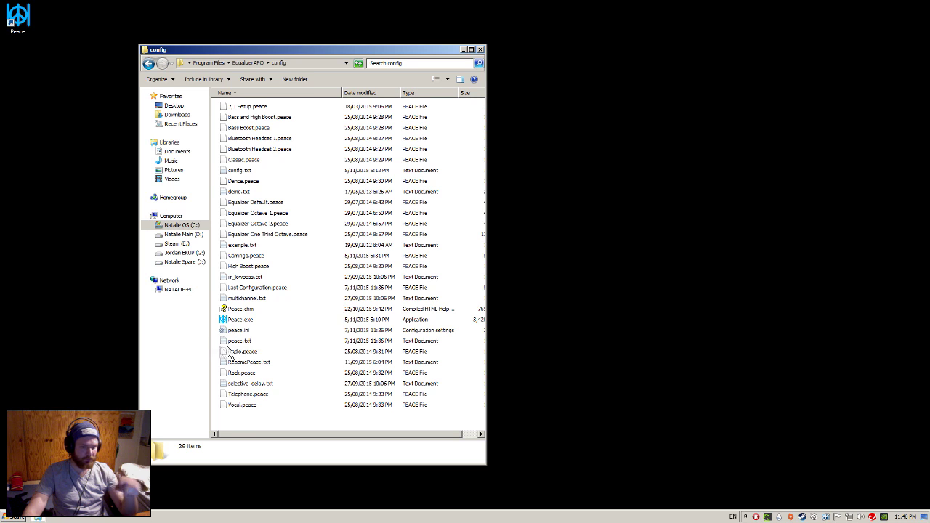
double_click(244, 321)
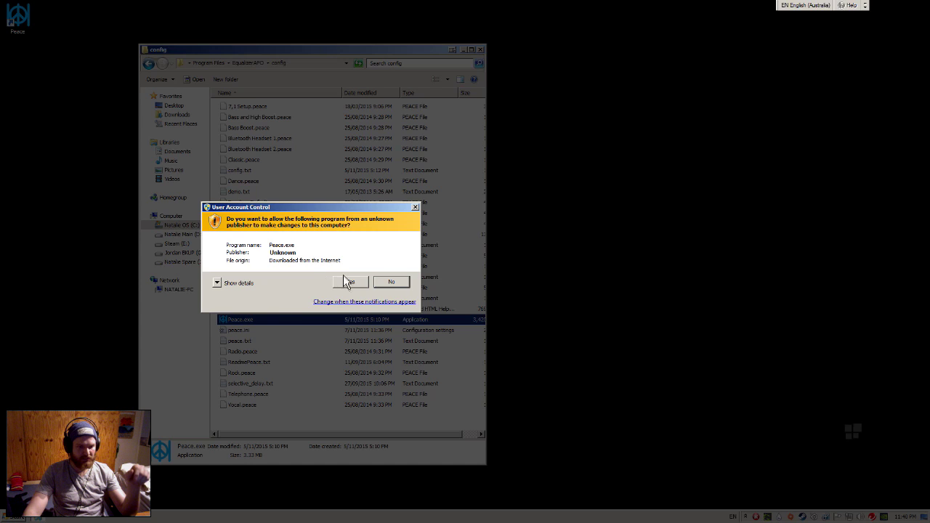
Allow Peace through User Account Control and close the Explorer config window.
click(352, 280)
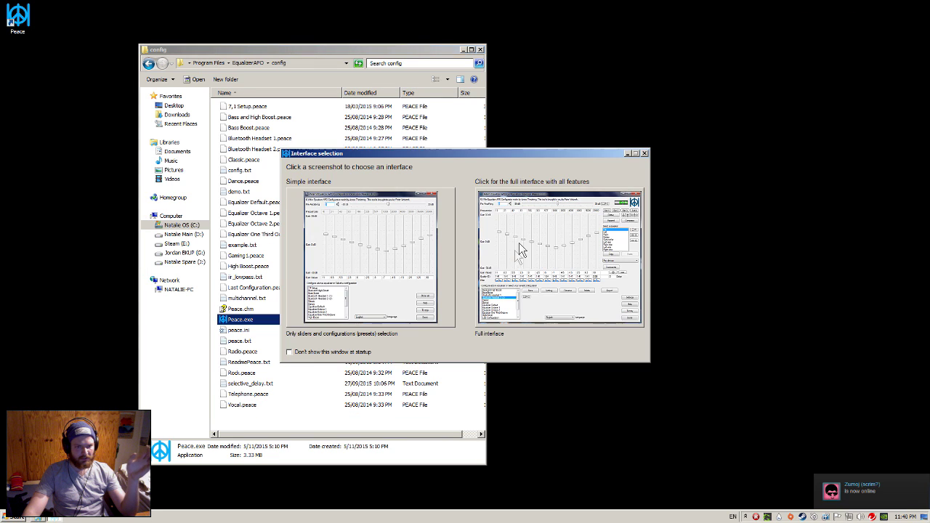
click(481, 50)
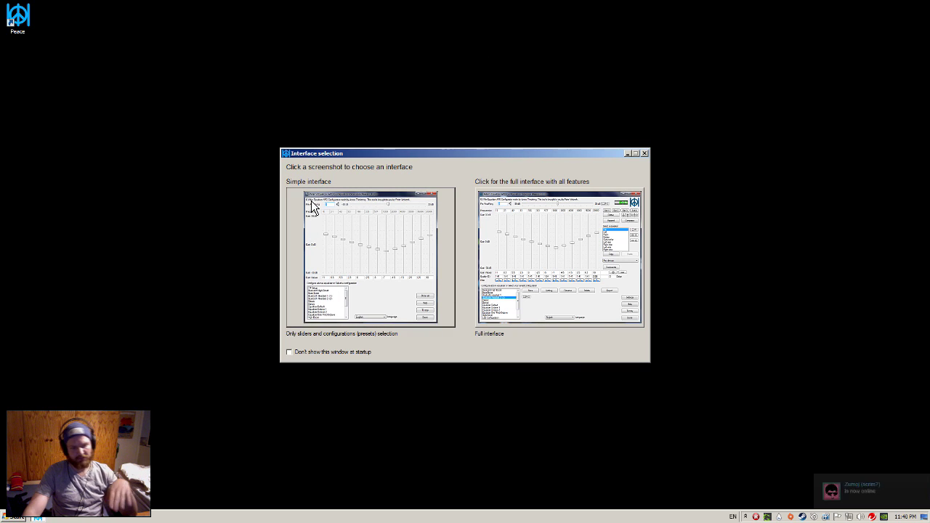
Choose the full interface and compare band sets, ending on the 16–16000 Hz set.
click(552, 239)
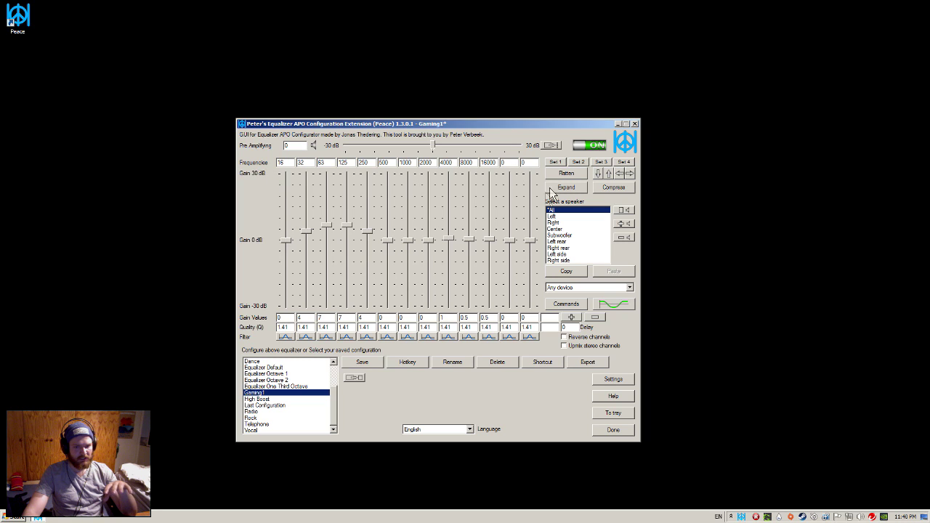
click(577, 163)
click(599, 162)
click(629, 163)
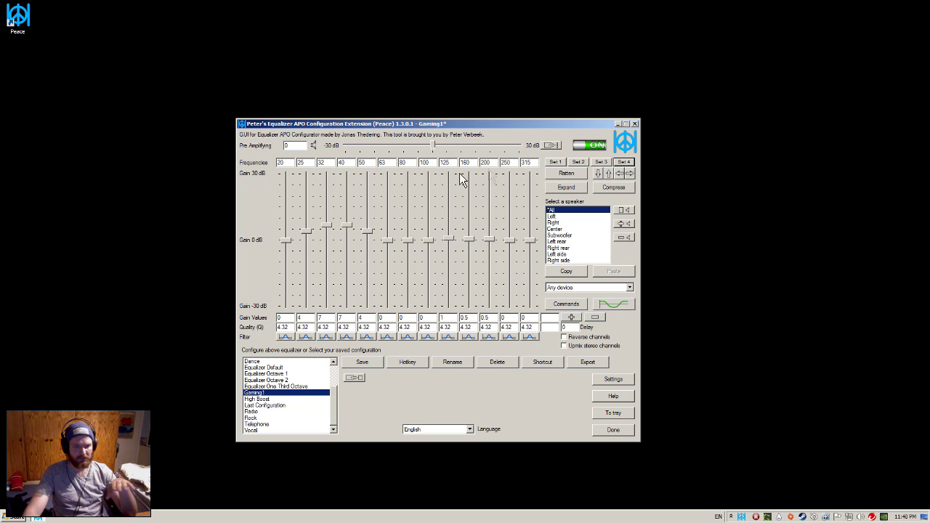
click(577, 164)
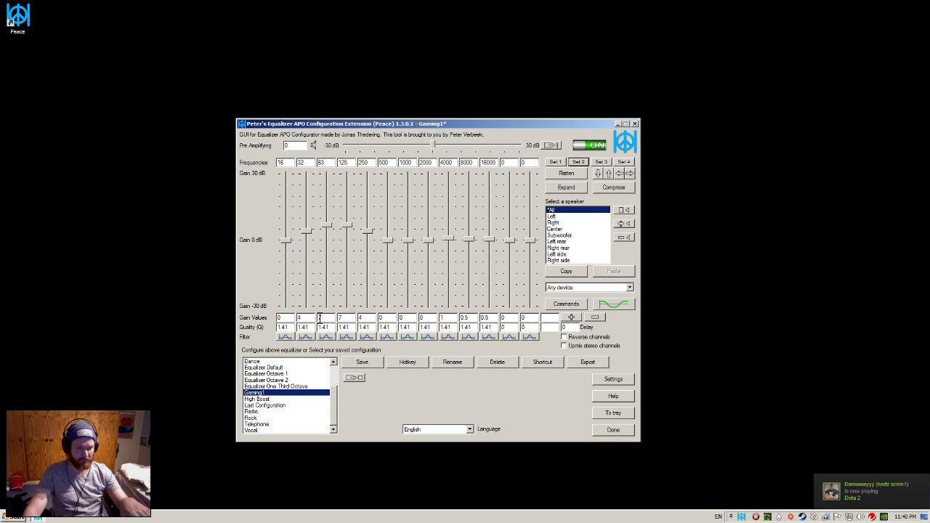
Set the 63 Hz band gain to 7, then open and cancel the Gaming1 save window.
drag(329, 226, 336, 197)
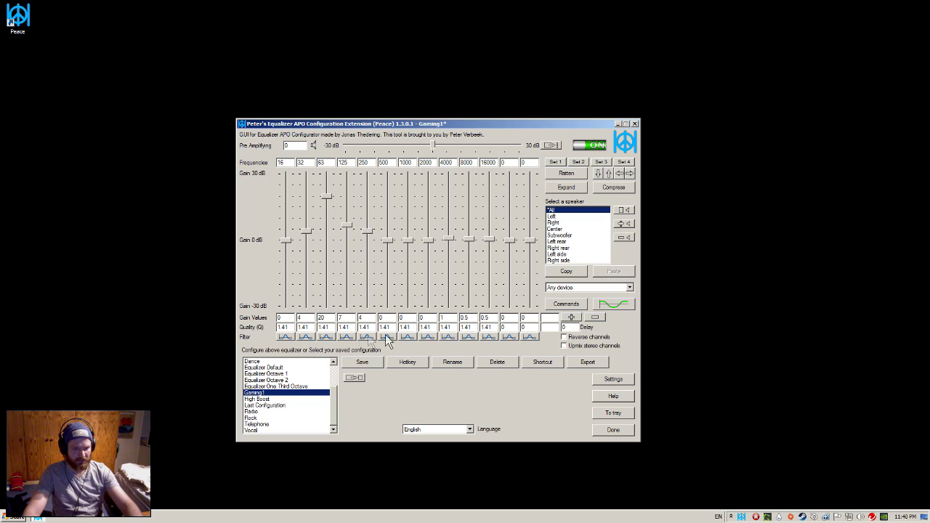
double_click(330, 317)
text(7)
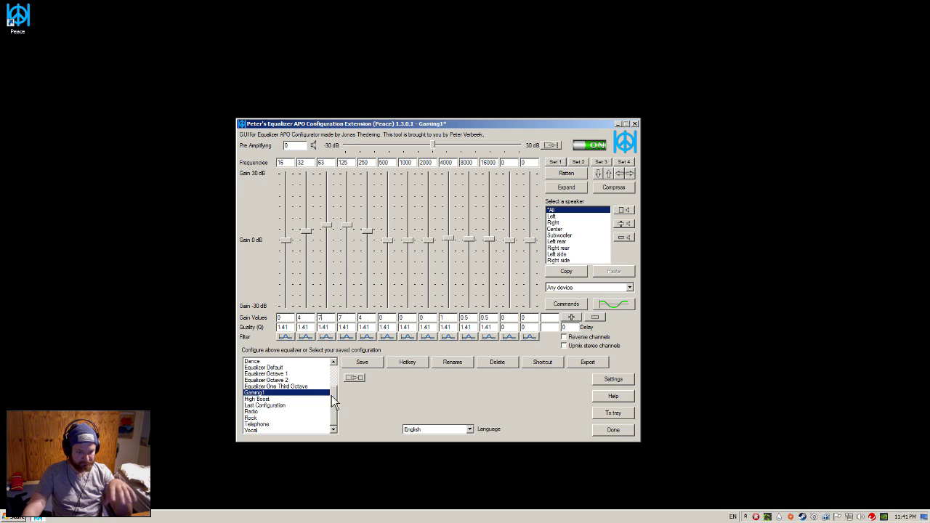
click(362, 362)
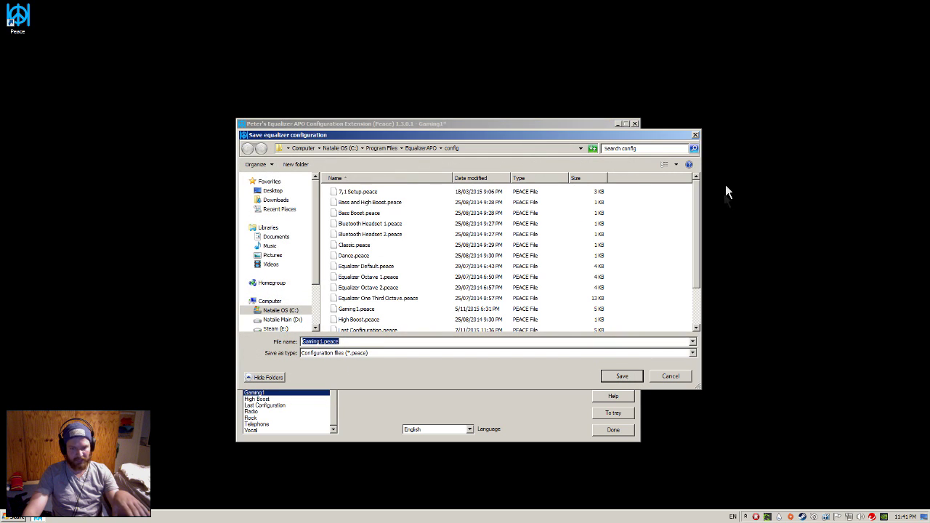
click(695, 134)
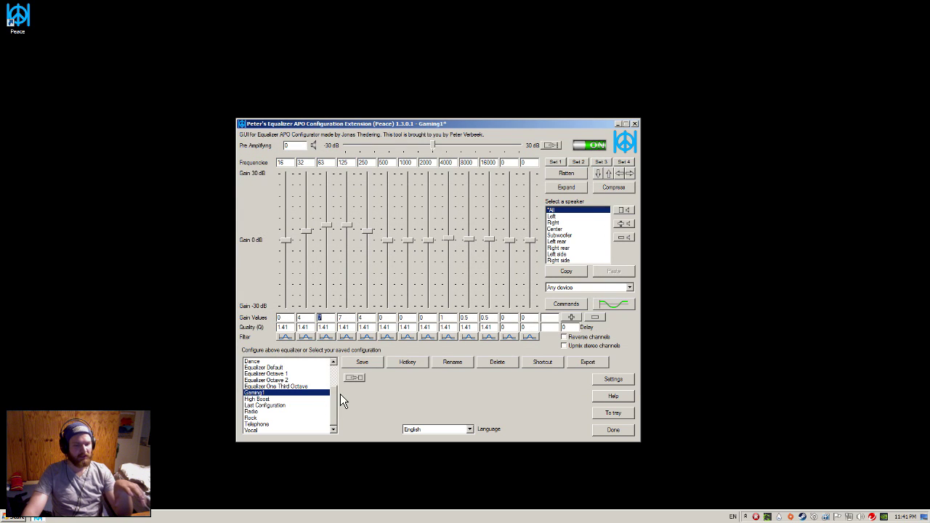
Load the Bass Boost preset and another saved preset to compare against Gaming1.
mouse_move(337, 381)
mouse_down()
mouse_move(329, 411)
mouse_move(329, 374)
mouse_up()
click(256, 374)
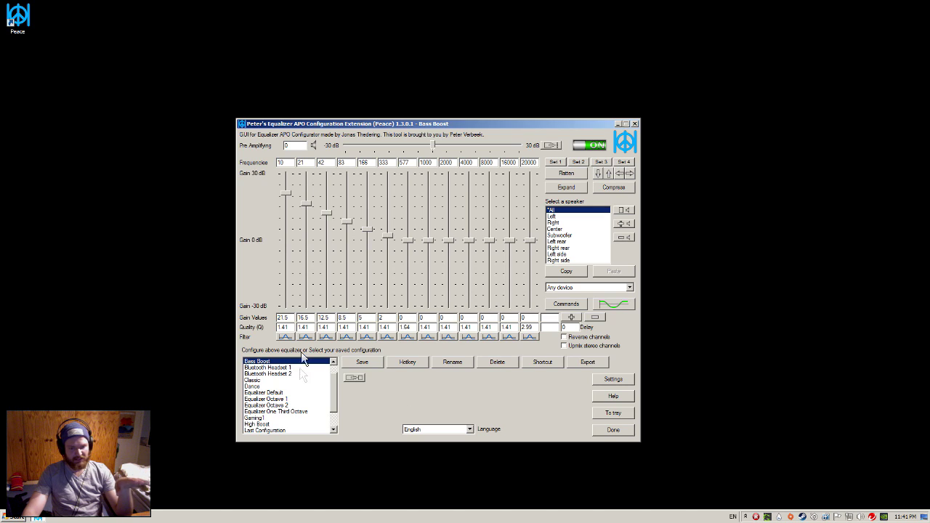
click(320, 393)
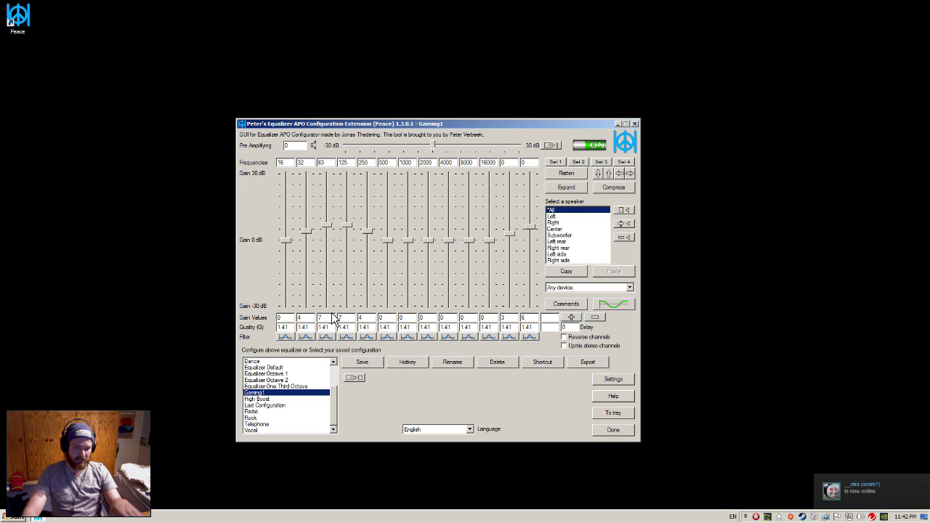
Flatten all bands to 0 dB, reload Gaming1, then flatten again in-game to compare.
click(571, 173)
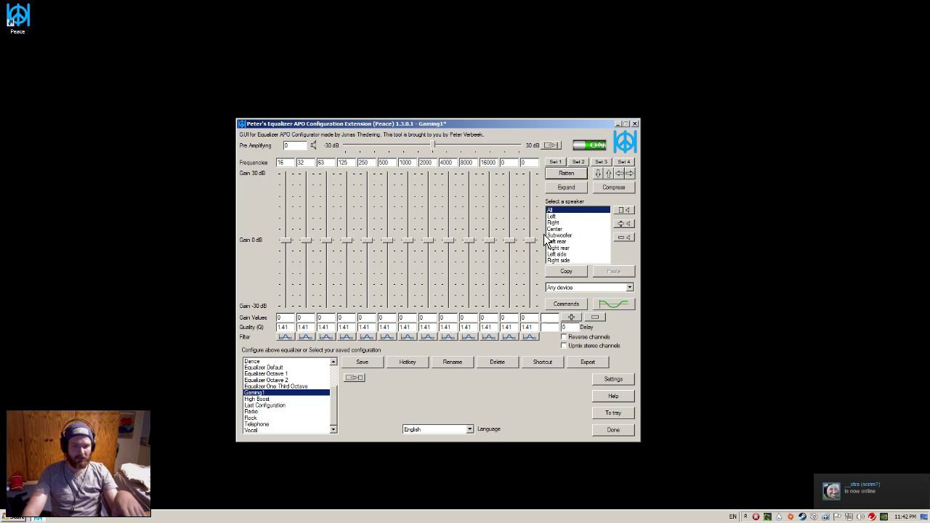
click(252, 394)
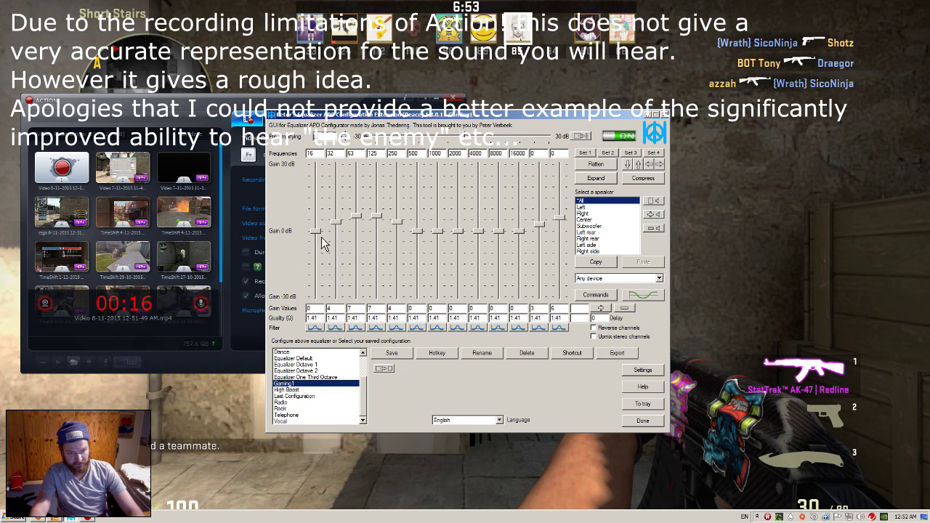
click(596, 164)
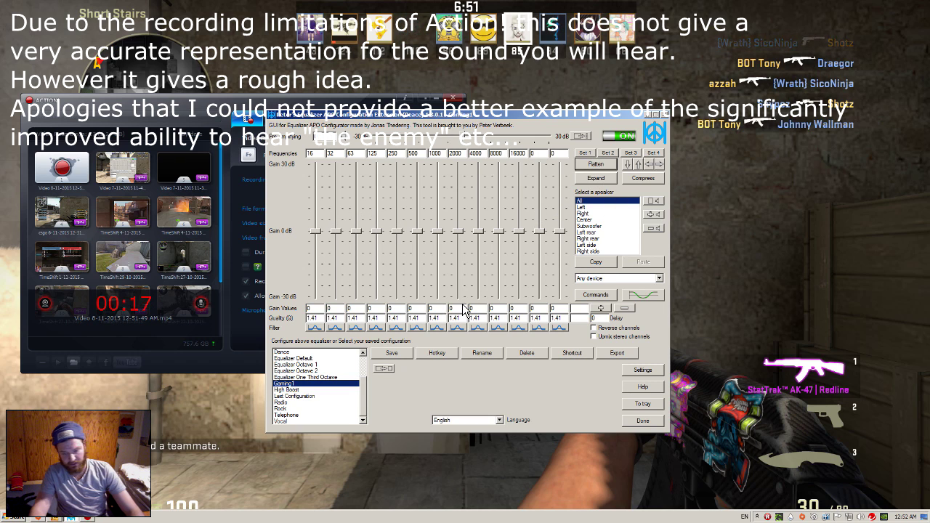